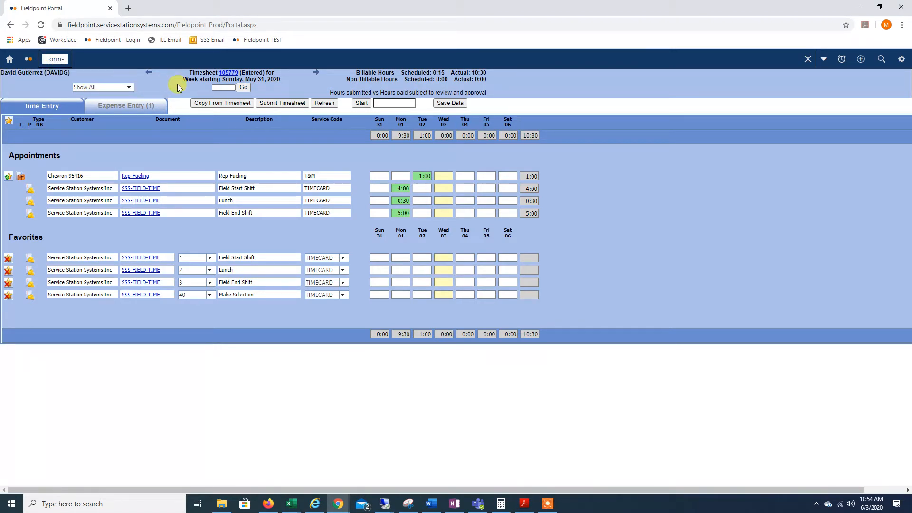
View the previous week's timesheet and return to the week starting Sunday, May 31, 2020.
left_click(150, 74)
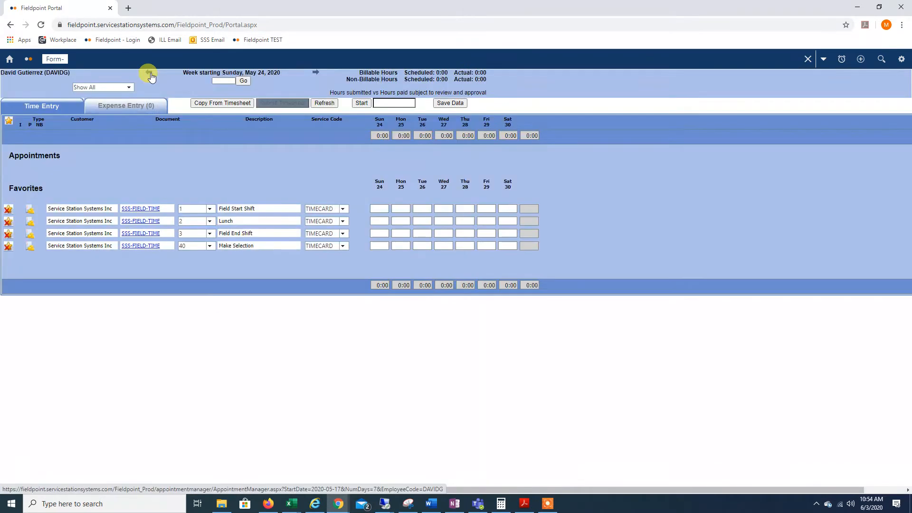
left_click(317, 75)
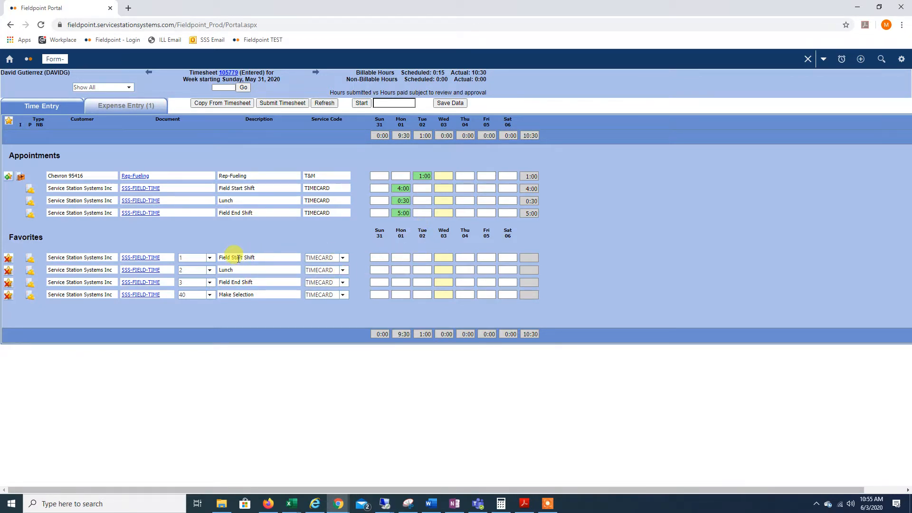
Open the Tuesday 02 detail of the Field Start Shift favorite and enter start time 9:00 and end time 13:00.
right_click(419, 258)
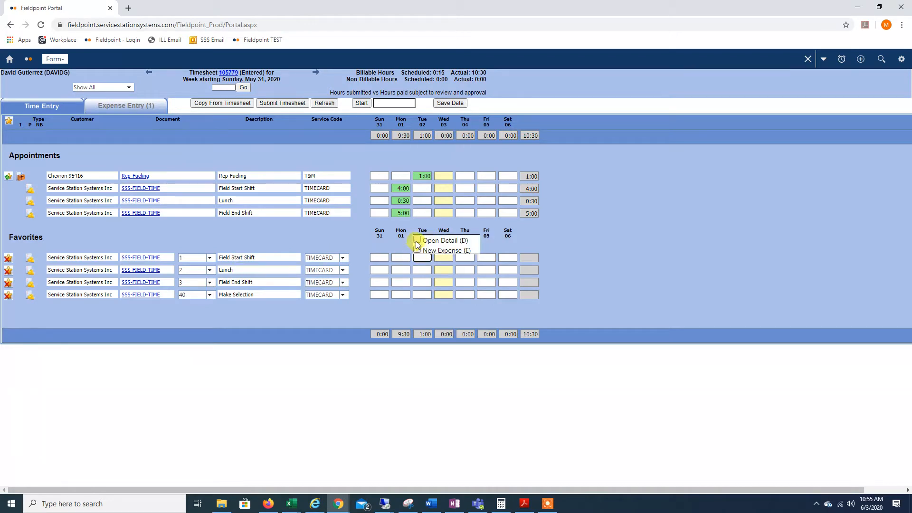
left_click(416, 239)
left_click(418, 241)
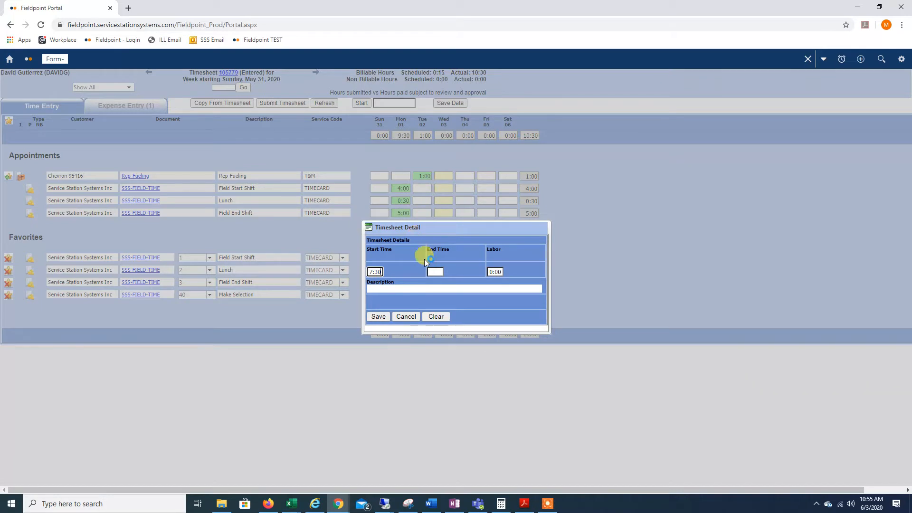
double_click(381, 271)
type("900")
key("Tab")
left_click(435, 272)
left_click(437, 273)
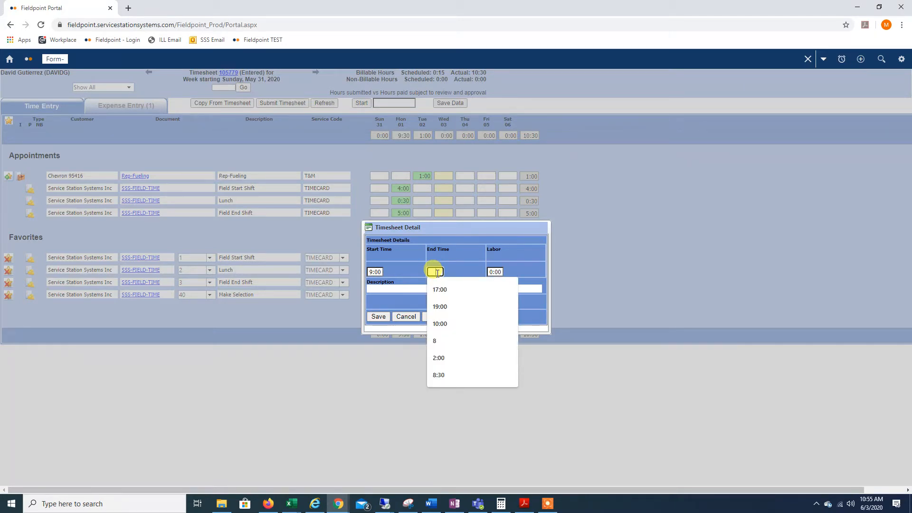
type("1300")
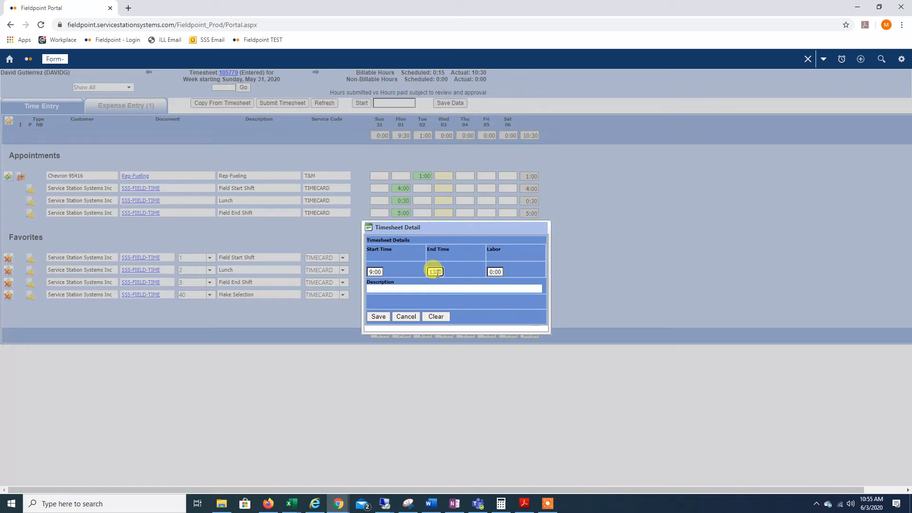
key("Tab")
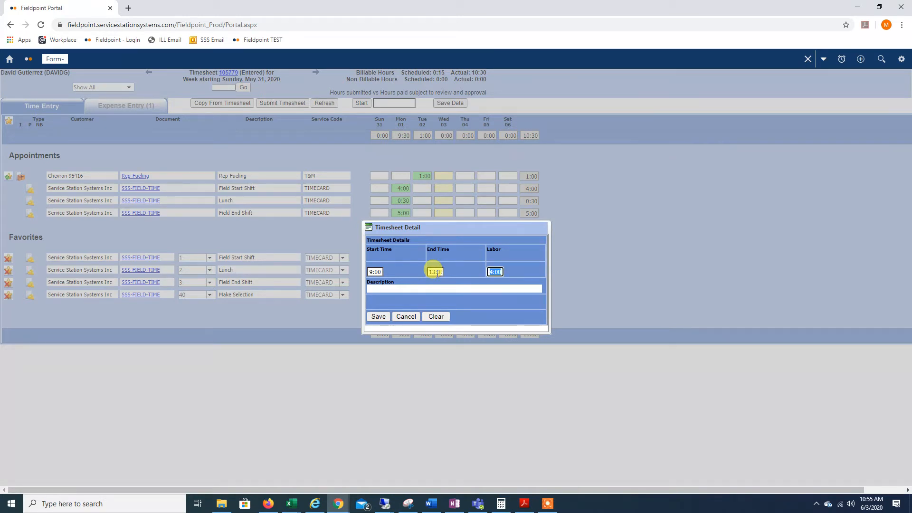
Set the labor to 5:00 hours, enter Work as the description and save the Field Start Shift detail.
left_click(502, 273)
left_click_drag(502, 273, 472, 267)
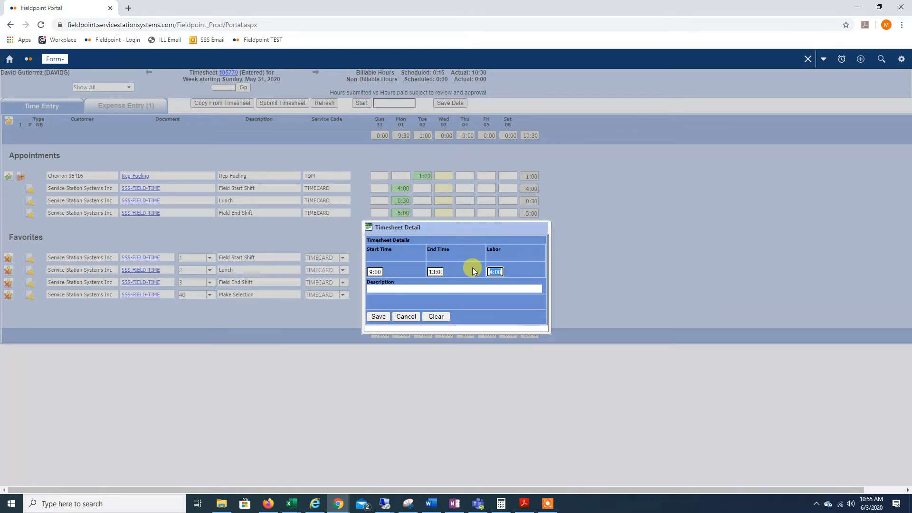
type("5")
key("Tab")
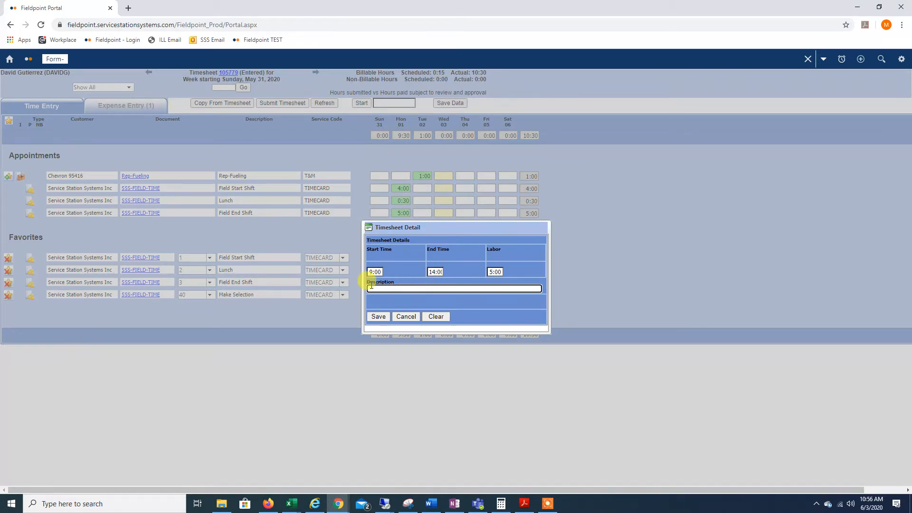
left_click(375, 287)
left_click(379, 299)
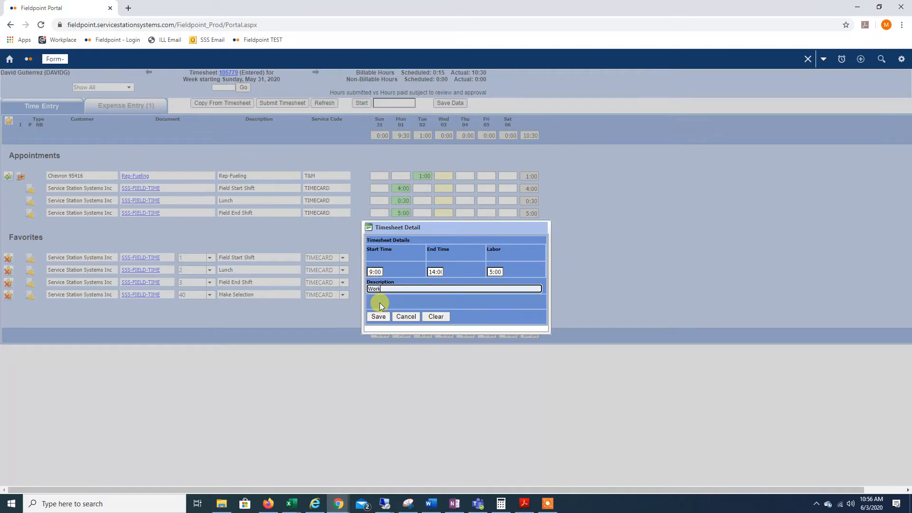
left_click(385, 314)
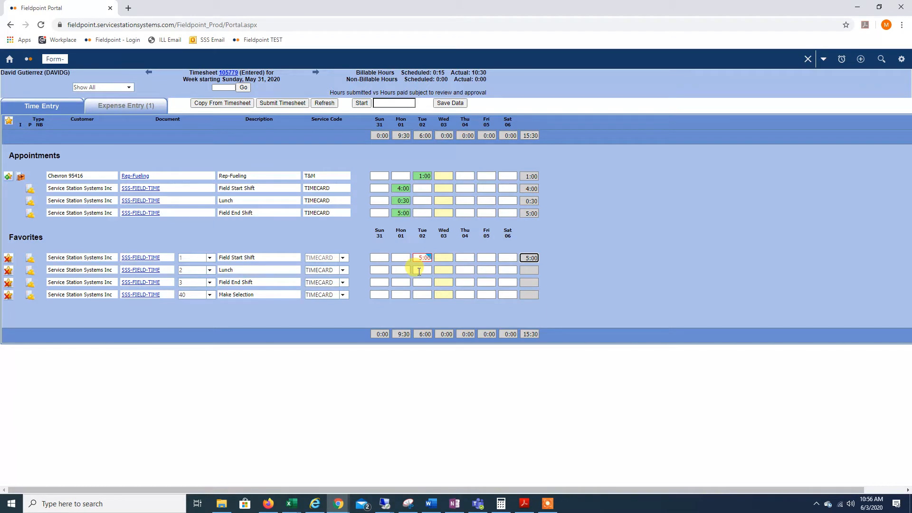
right_click(419, 272)
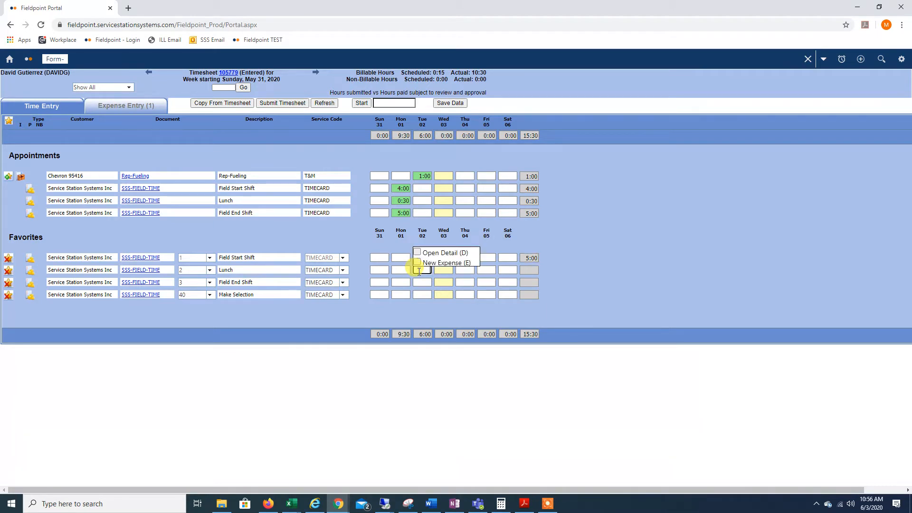
left_click(422, 258)
type("5:00")
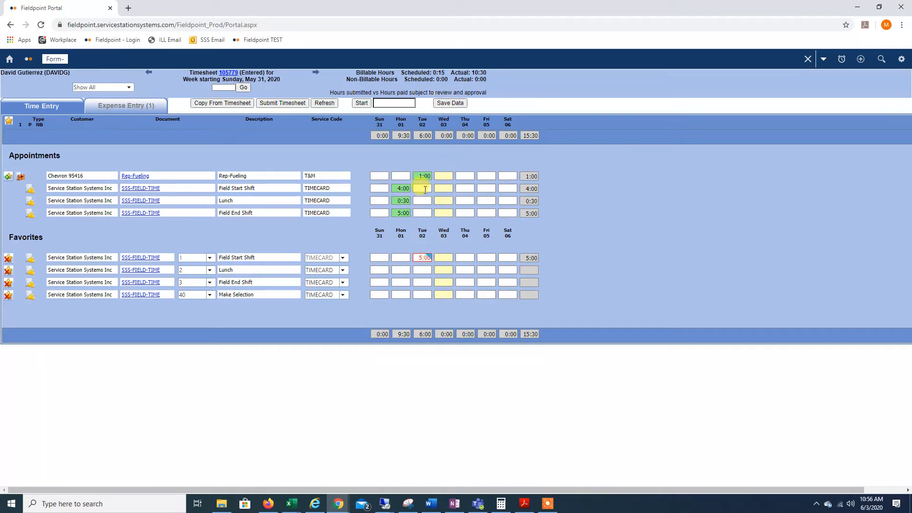
Open the Tuesday 02 detail of the Lunch favorite and set start time 14:00 and labor 0:30.
right_click(422, 267)
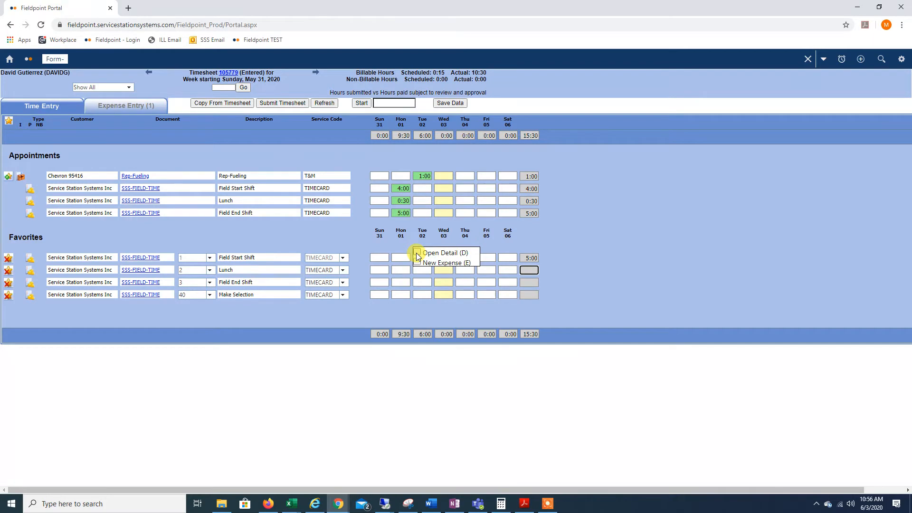
left_click(416, 253)
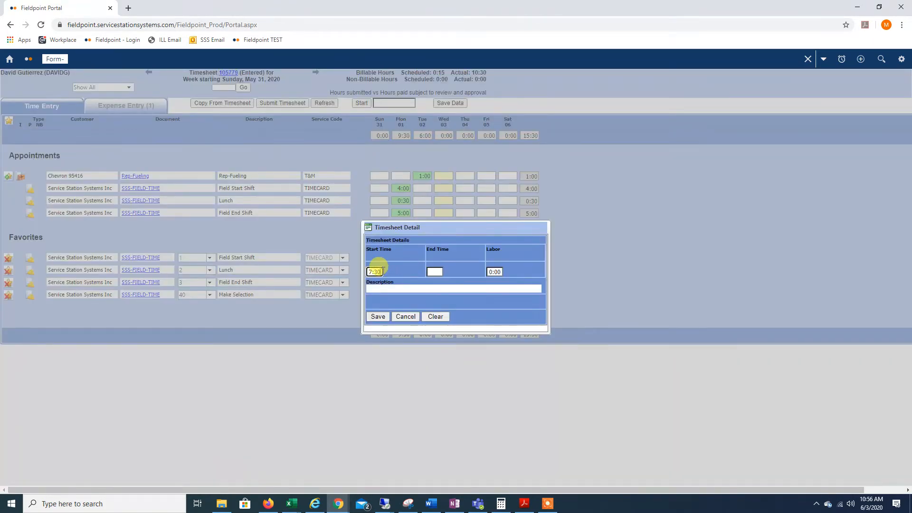
left_click_drag(380, 269, 343, 266)
type("1400")
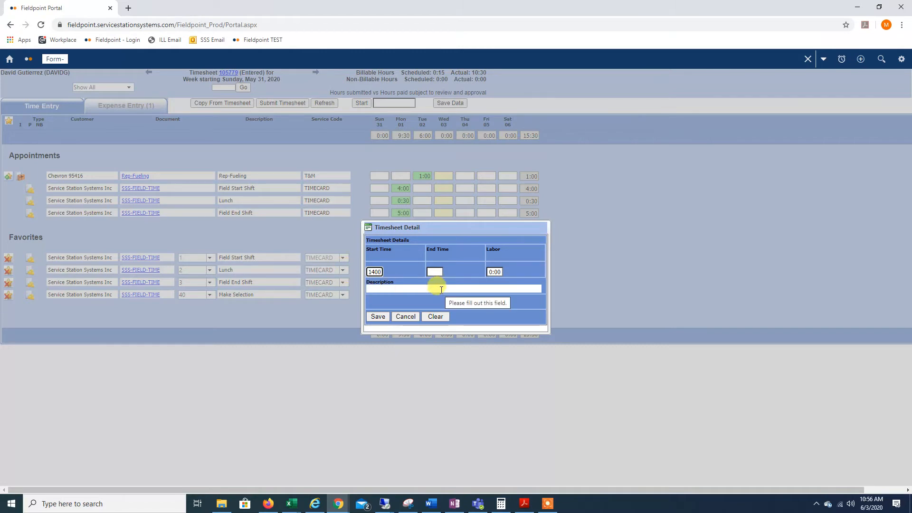
left_click(492, 272)
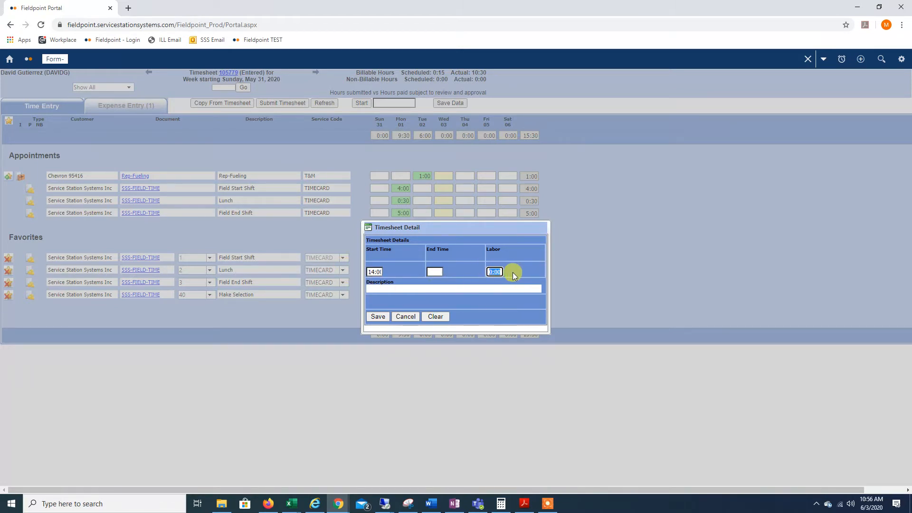
type("0:30")
key("BackSpace")
key("BackSpace")
key("BackSpace")
type("30")
Describe the Tuesday lunch entry as Lunch and save its detail.
left_click(411, 288)
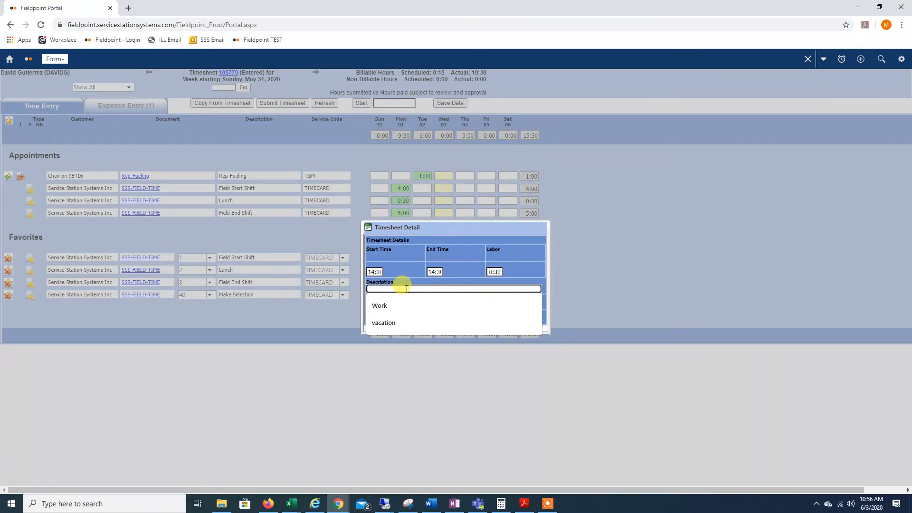
type("Lunch")
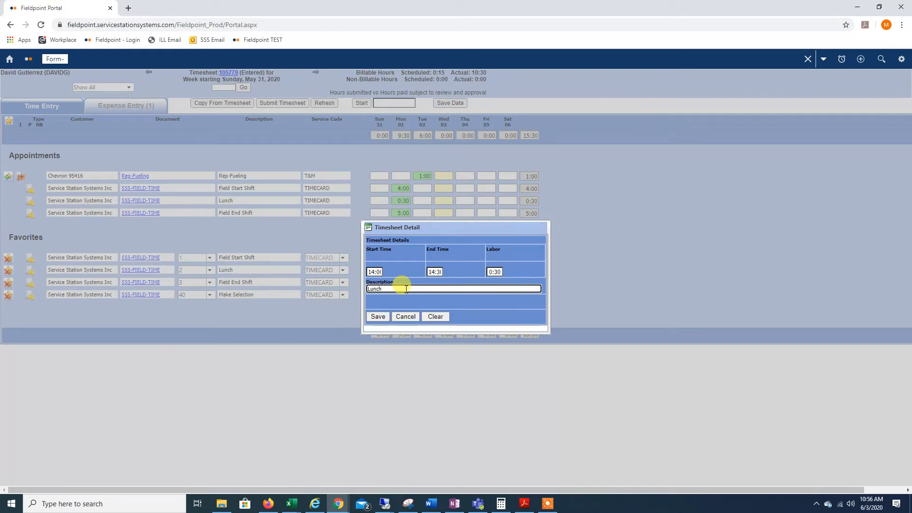
left_click(378, 316)
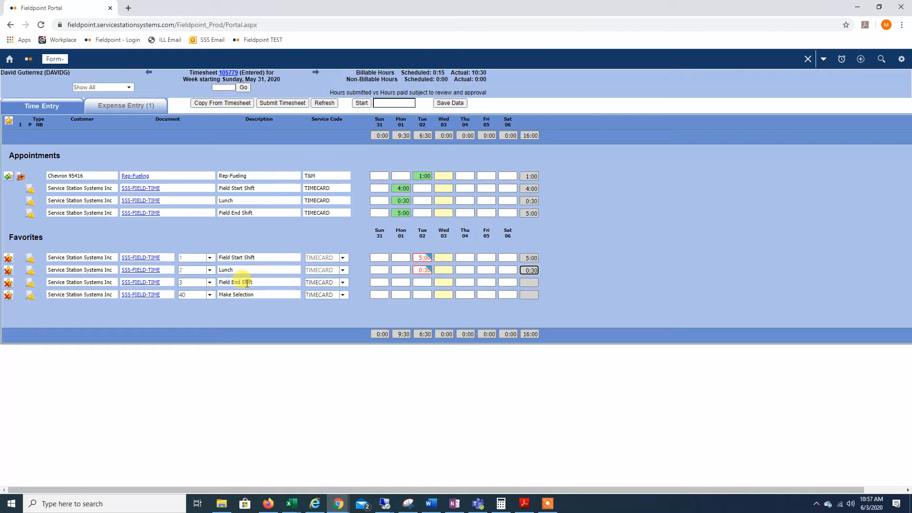
Open the Tuesday 02 detail of the Field End Shift favorite and enter start time 14:30 and description Work.
right_click(422, 283)
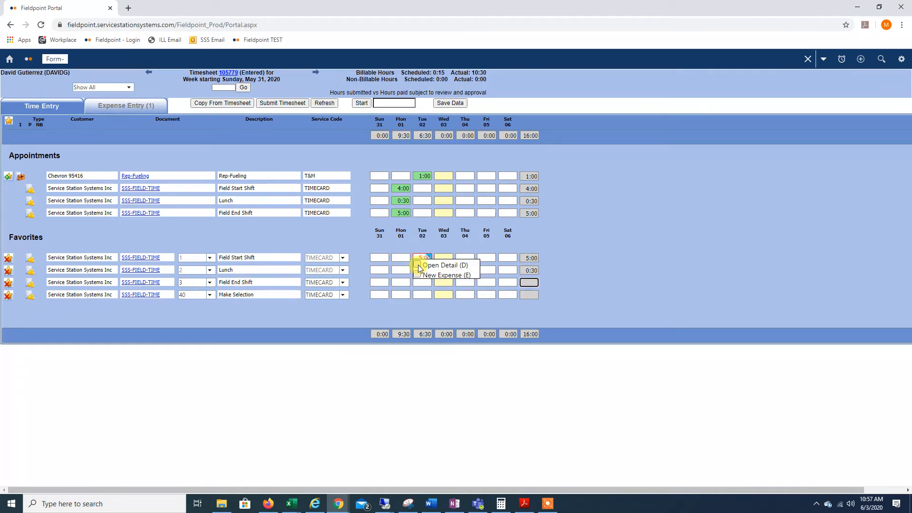
left_click(418, 264)
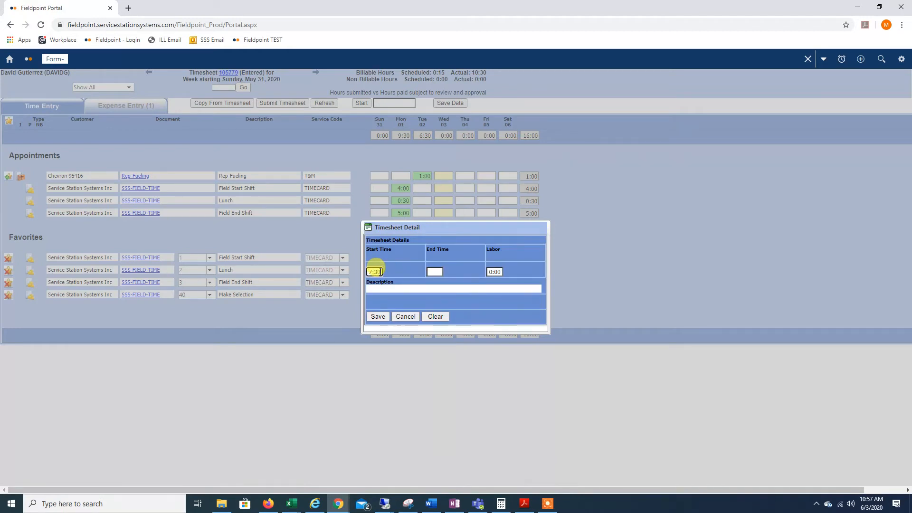
left_click_drag(380, 271, 349, 271)
type("14:30")
left_click(410, 289)
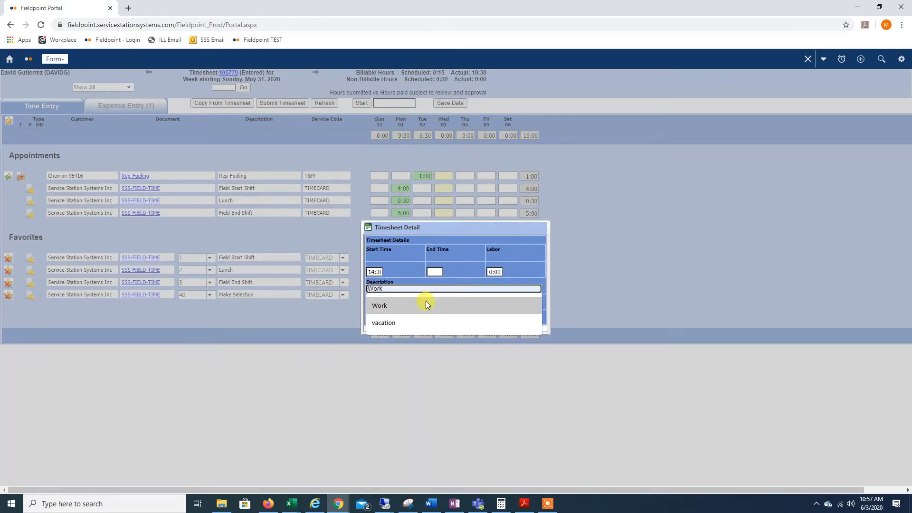
left_click(419, 305)
Set the Field End Shift labor to 5:00 hours, save the detail and save the timesheet data.
left_click(490, 273)
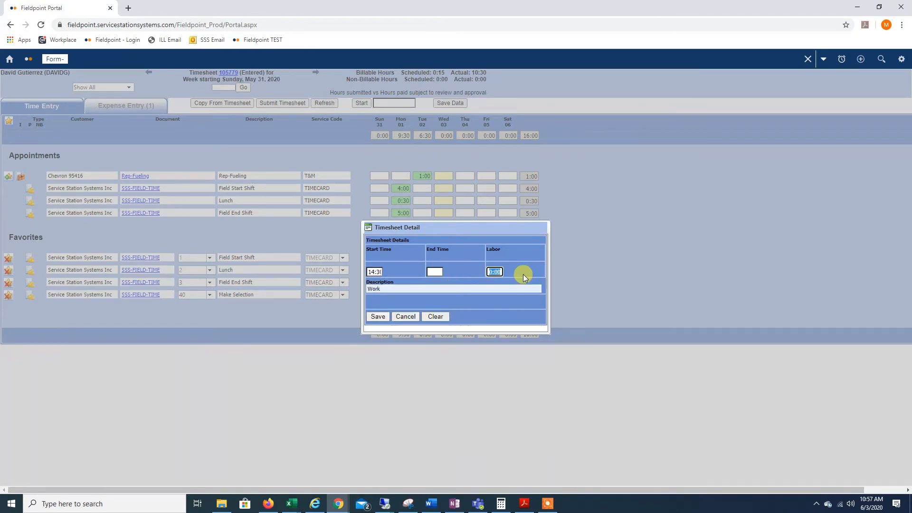
type("5")
left_click(526, 274)
left_click(377, 317)
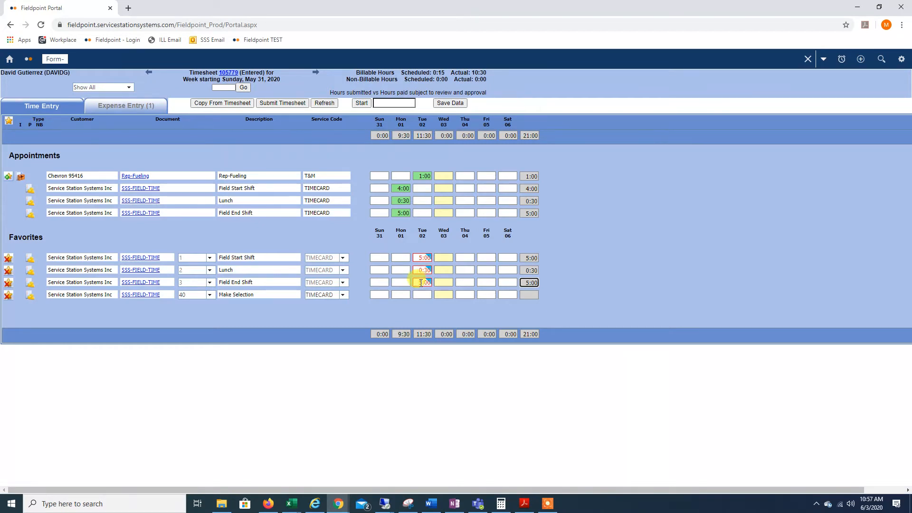
left_click(453, 104)
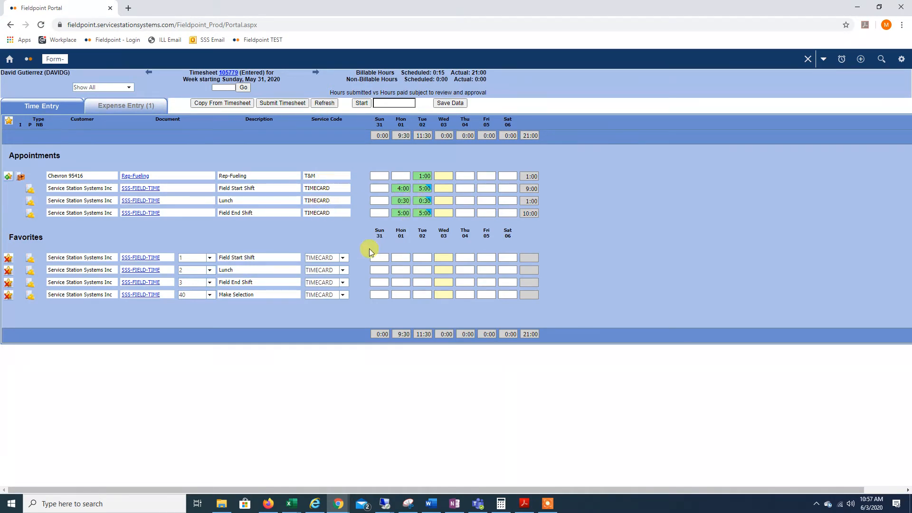
Change the Make Selection favorite to task 4, PTO.
left_click(209, 295)
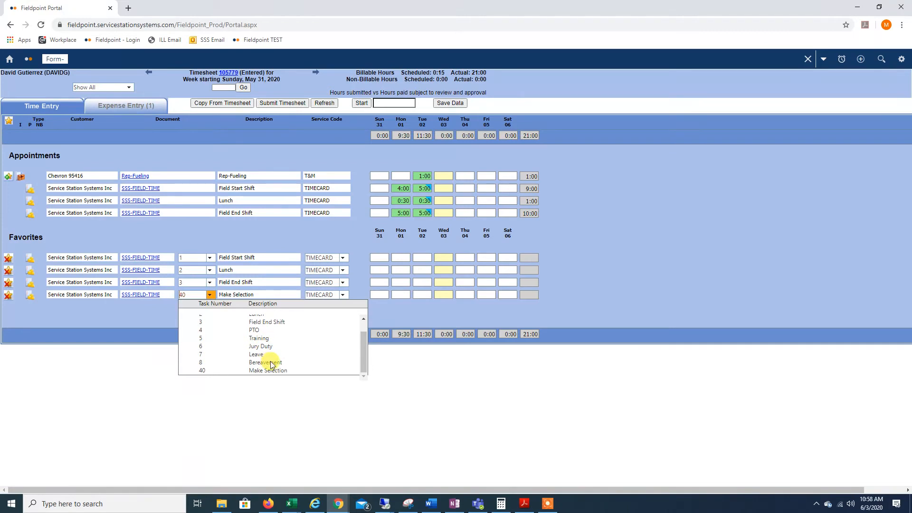
left_click(254, 330)
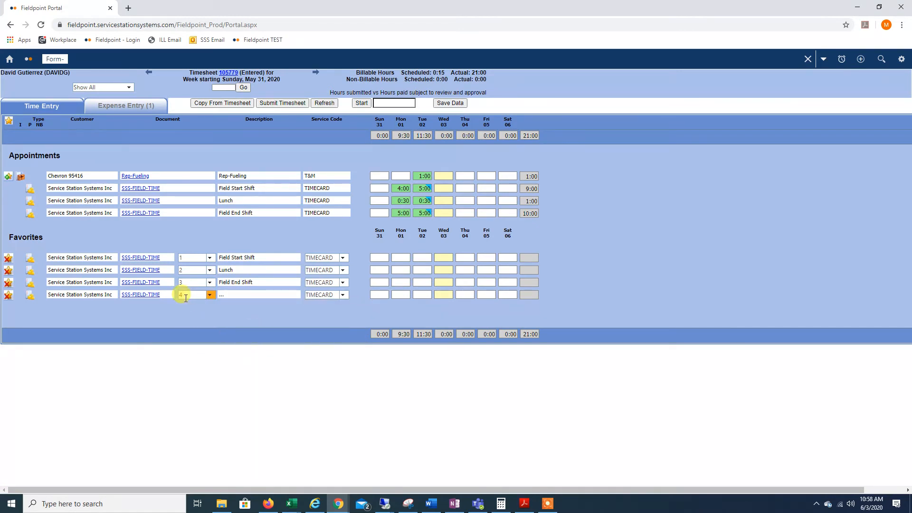
left_click(209, 294)
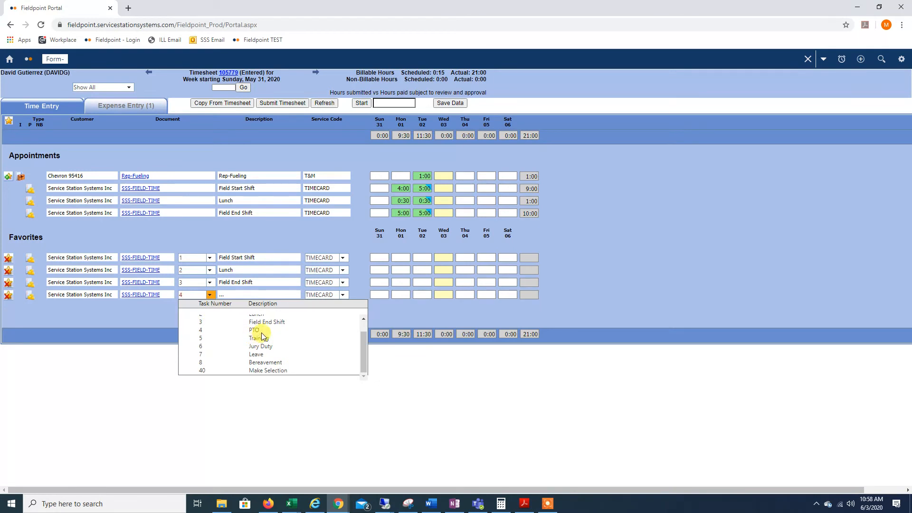
left_click(258, 330)
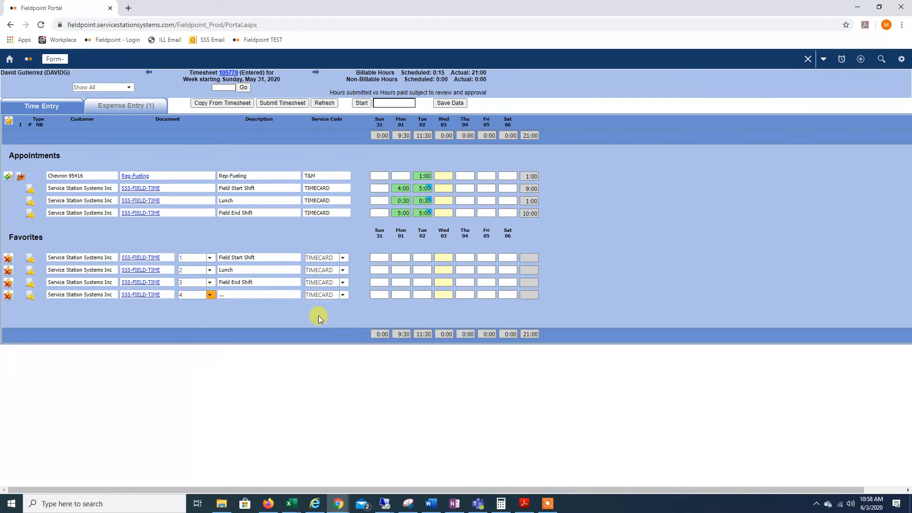
Log 8:00 hours of PTO on Wednesday 03 with the description vacation, and save the timesheet data.
left_click(442, 294)
right_click(442, 296)
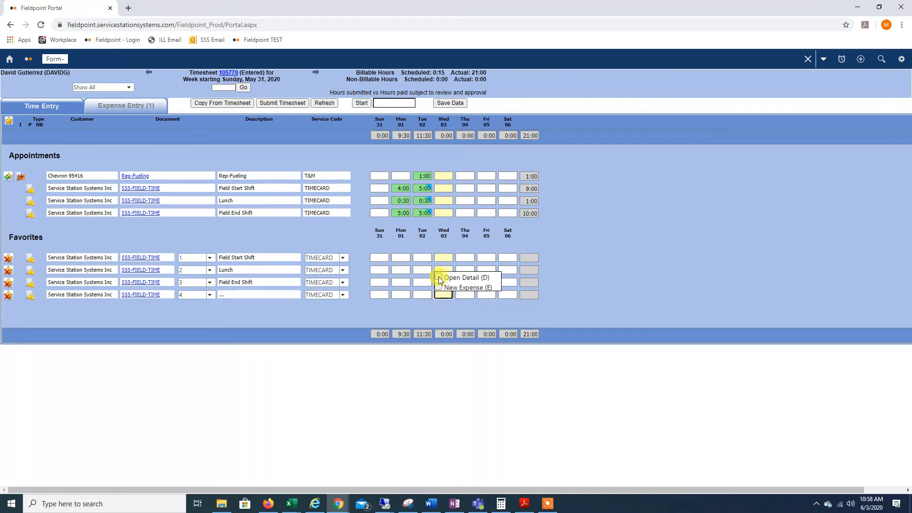
left_click(460, 277)
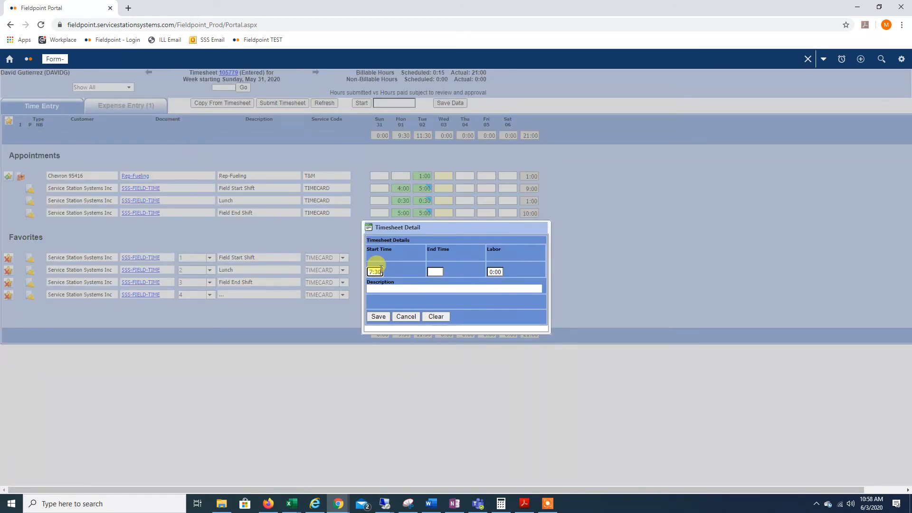
left_click(489, 271)
type("8")
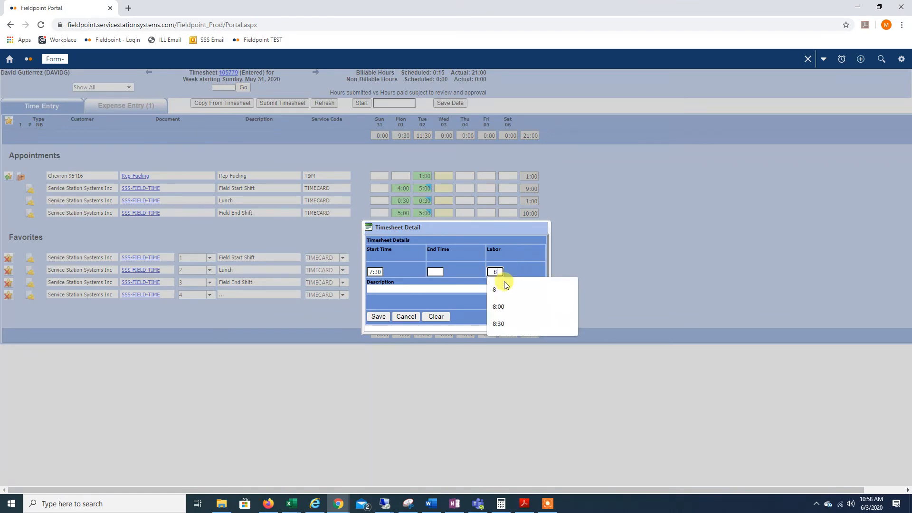
left_click(435, 288)
left_click(382, 322)
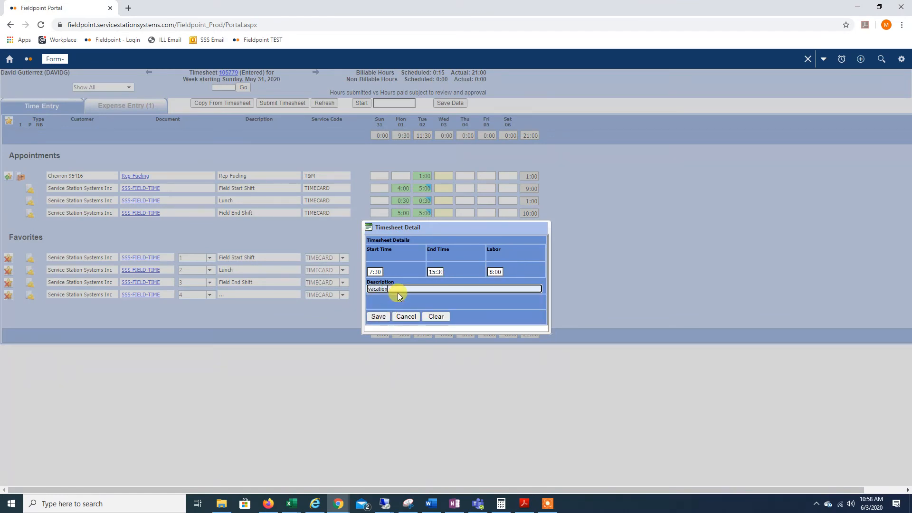
left_click(379, 317)
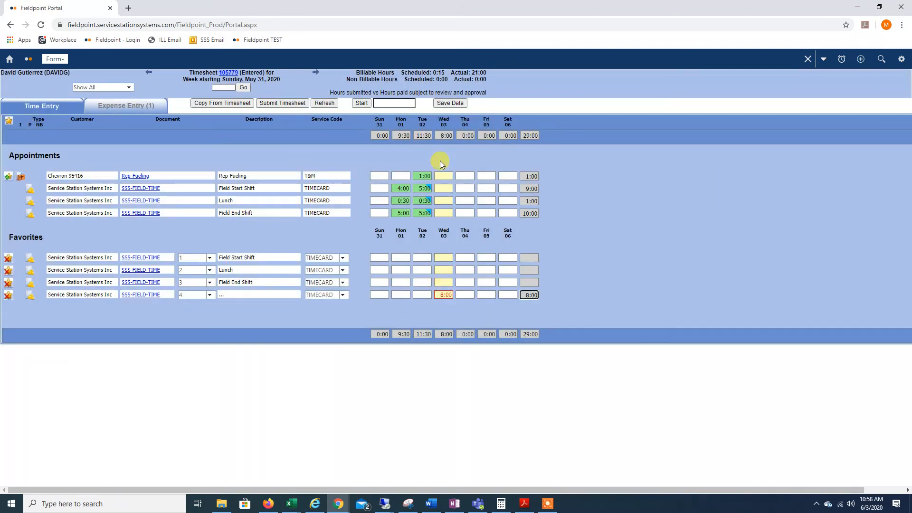
left_click(450, 103)
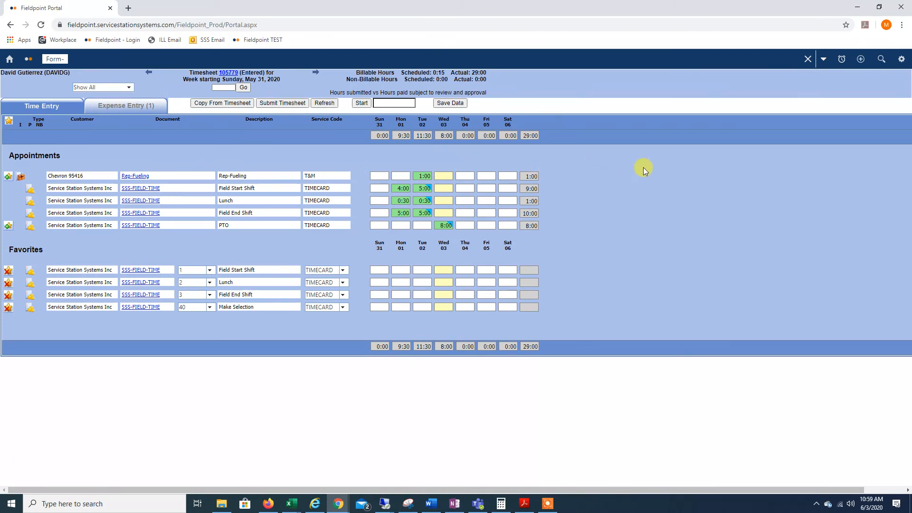
Add the timesheet form to the portal favorites and open the new favorite from the home page.
left_click(824, 59)
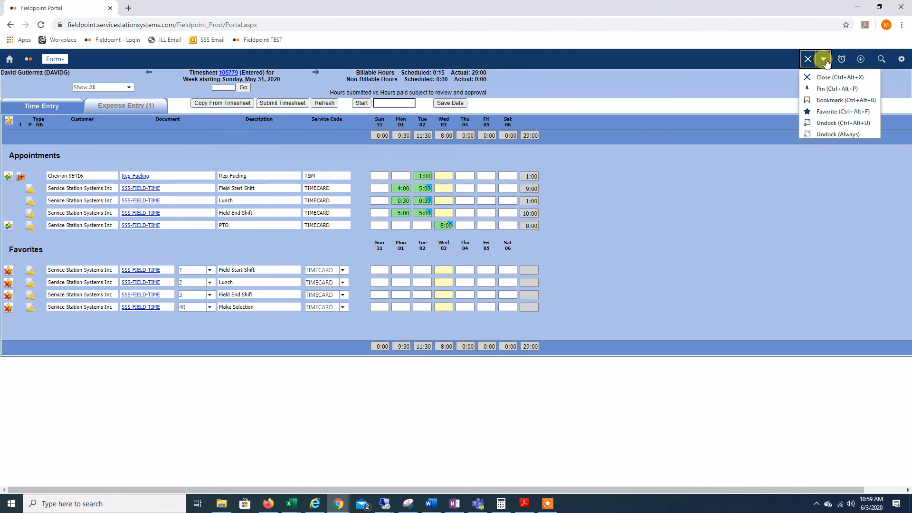
left_click(829, 112)
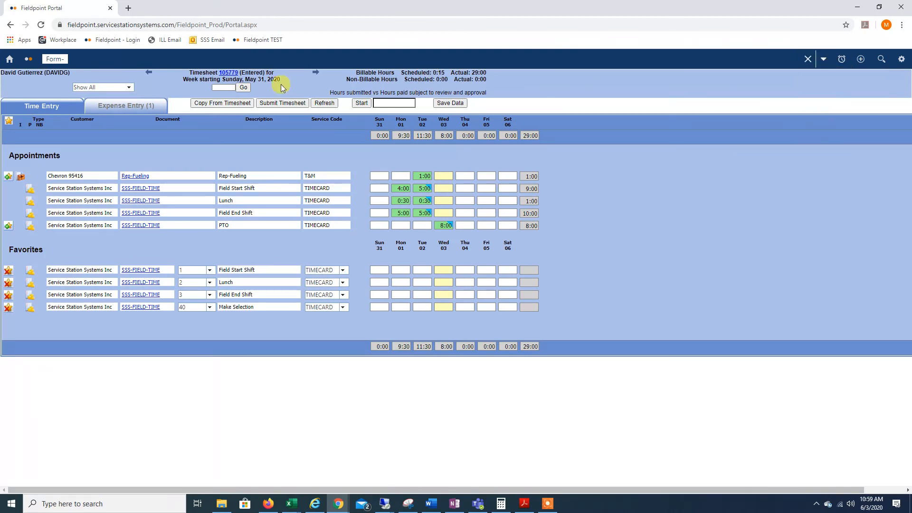
left_click(9, 60)
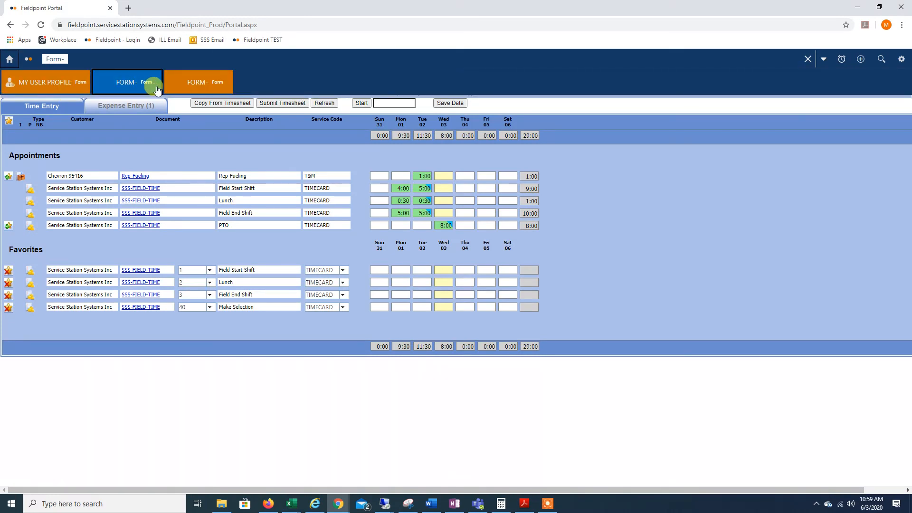
left_click(202, 82)
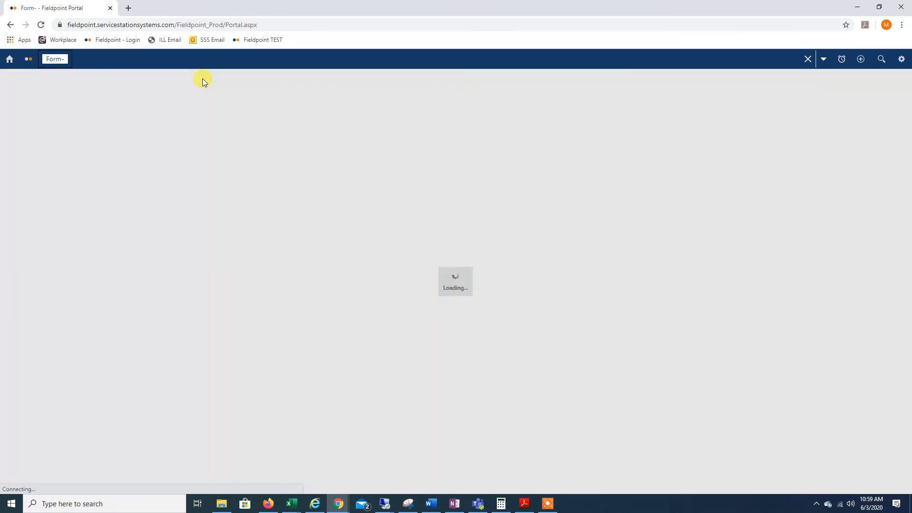